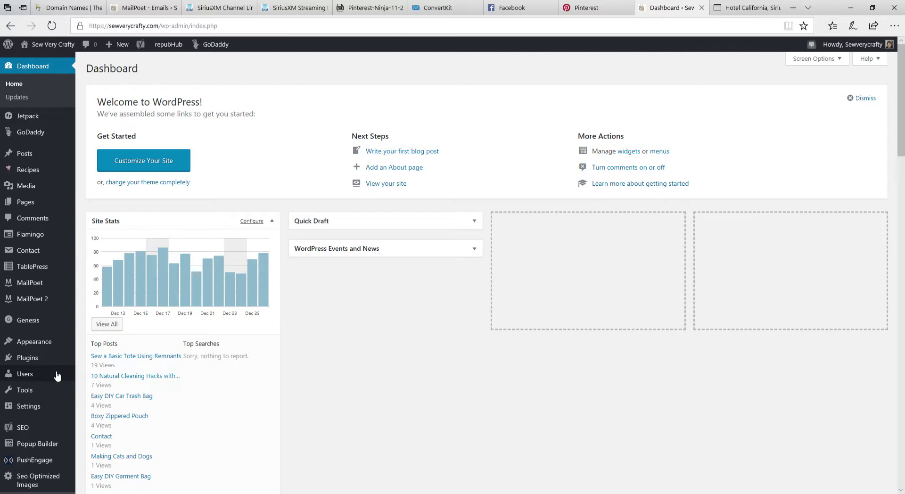
Bring up the Plugins flyout menu in the dashboard's admin sidebar
mouse_move(27, 365)
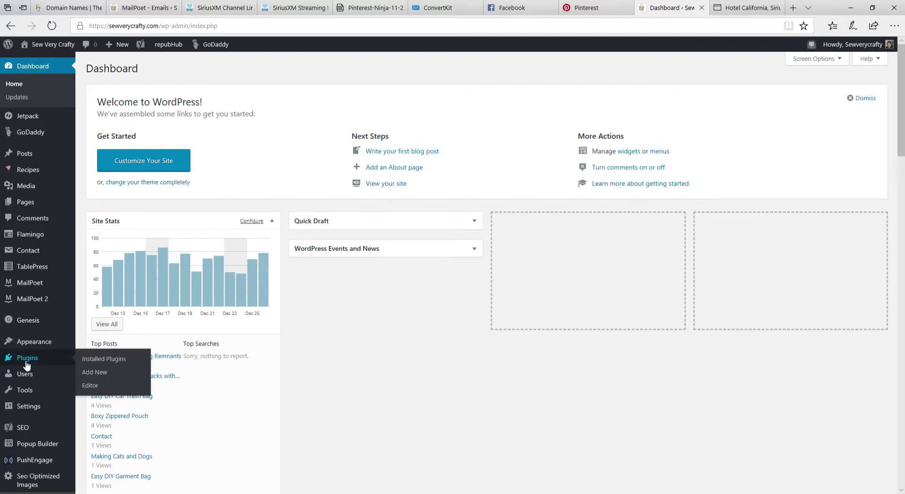
Open the Add Plugins page and search the plugin directory for 'mailpoet'
click(98, 374)
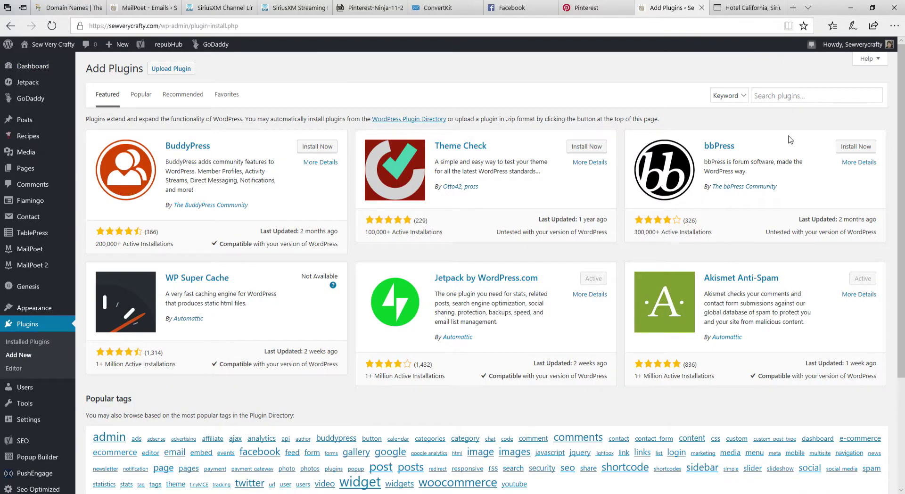
click(838, 99)
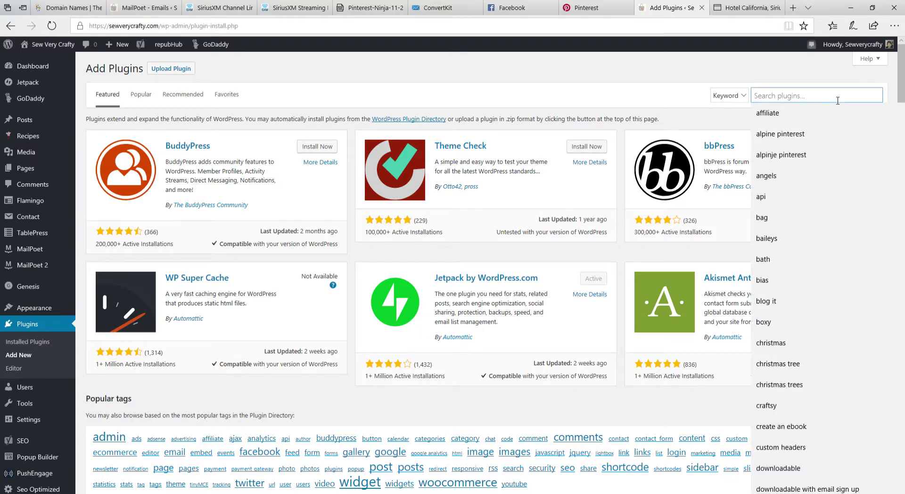
text(mailpoet)
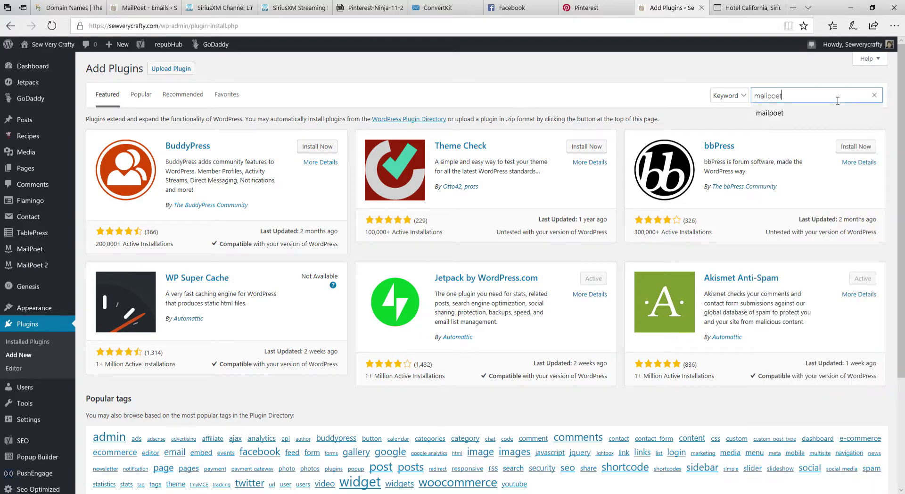
key(Return)
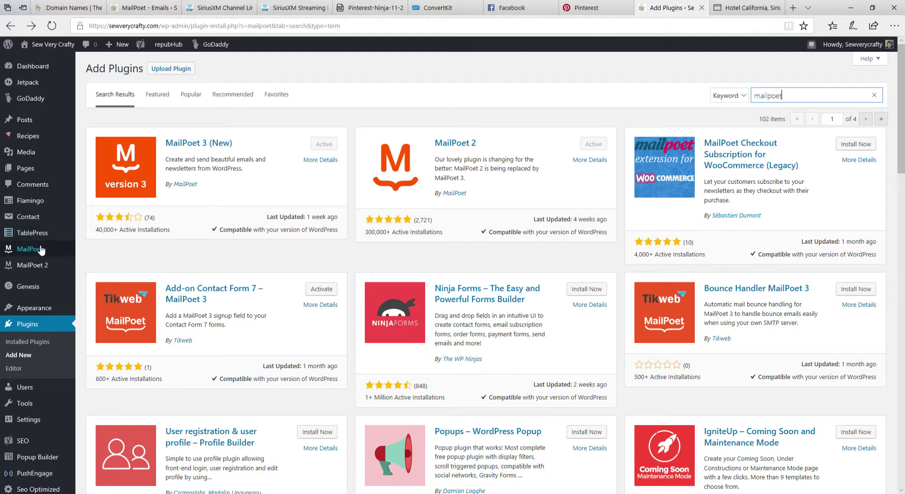
Open MailPoet's Emails page, showing the sent 'Christmas and Thanksgiving Crafts' newsletter
mouse_move(38, 253)
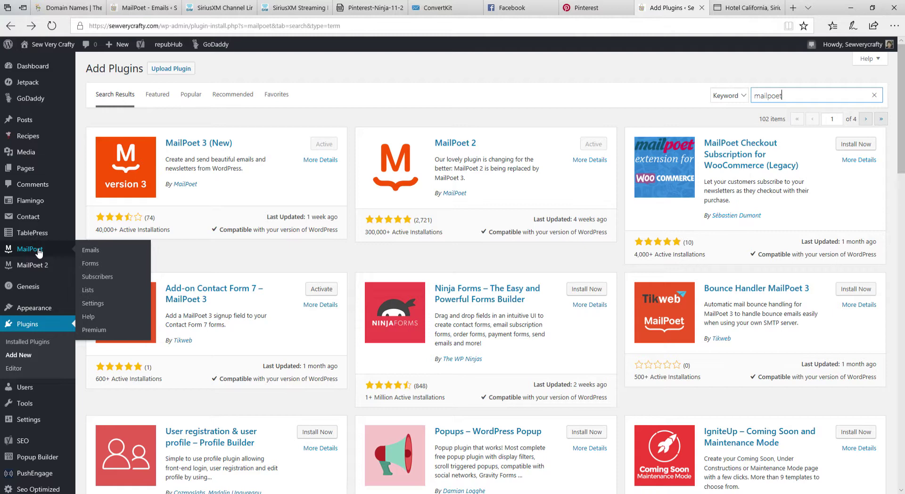
click(38, 253)
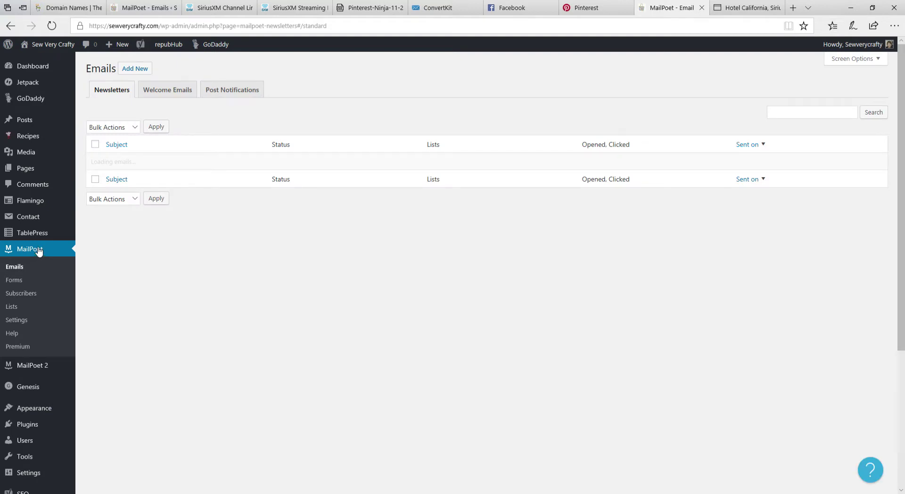
mouse_move(210, 190)
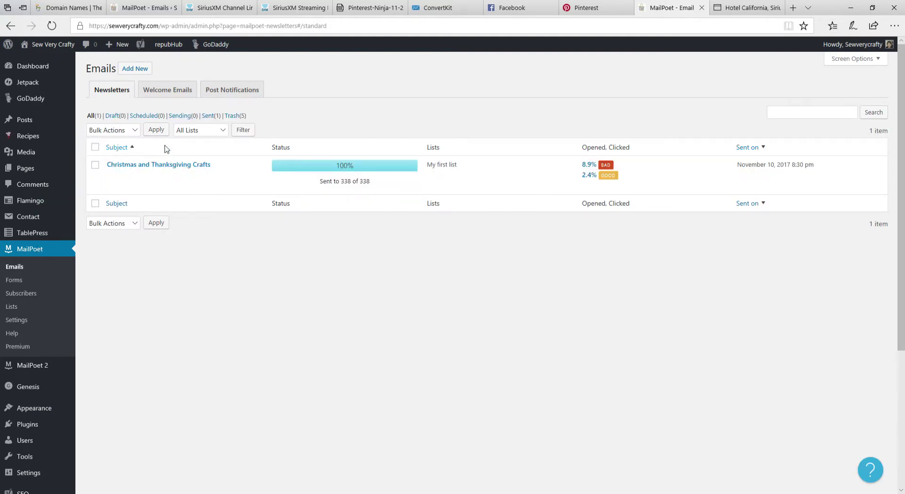
Start a new MailPoet newsletter and browse the template gallery
click(137, 69)
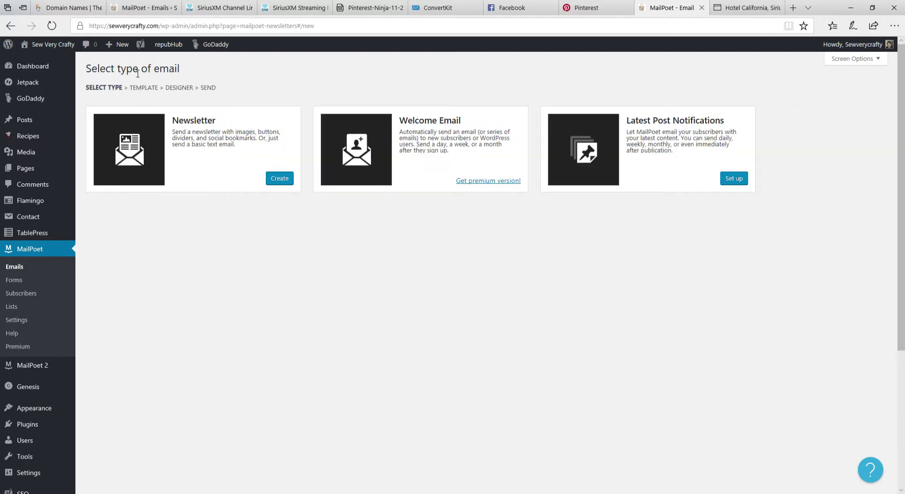
click(281, 180)
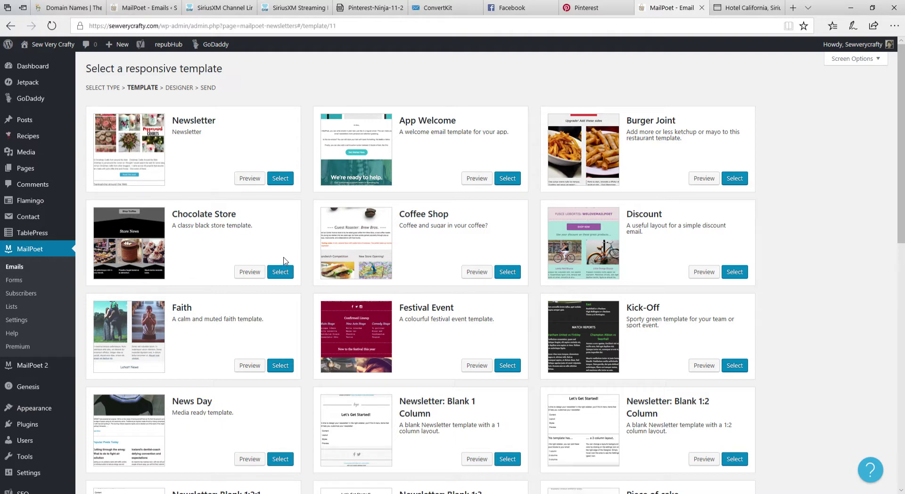
scroll(291, 264, down, 5)
scroll(292, 265, down, 5)
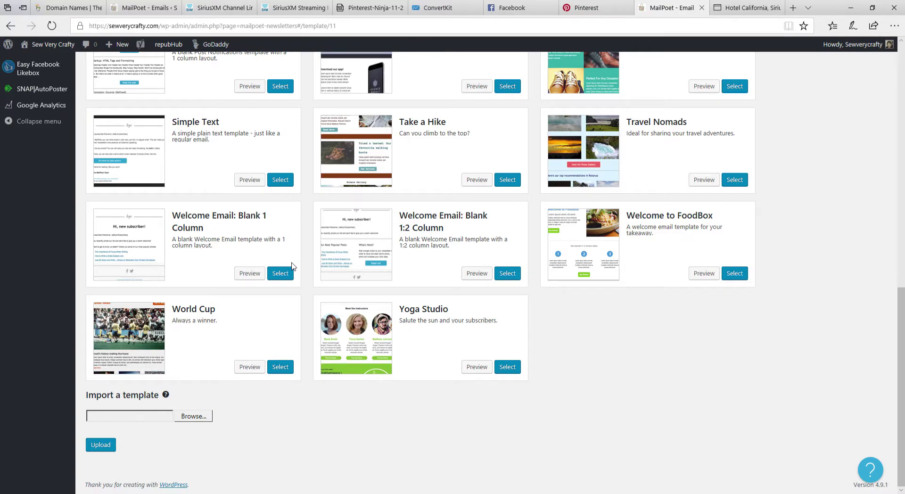
scroll(295, 274, up, 5)
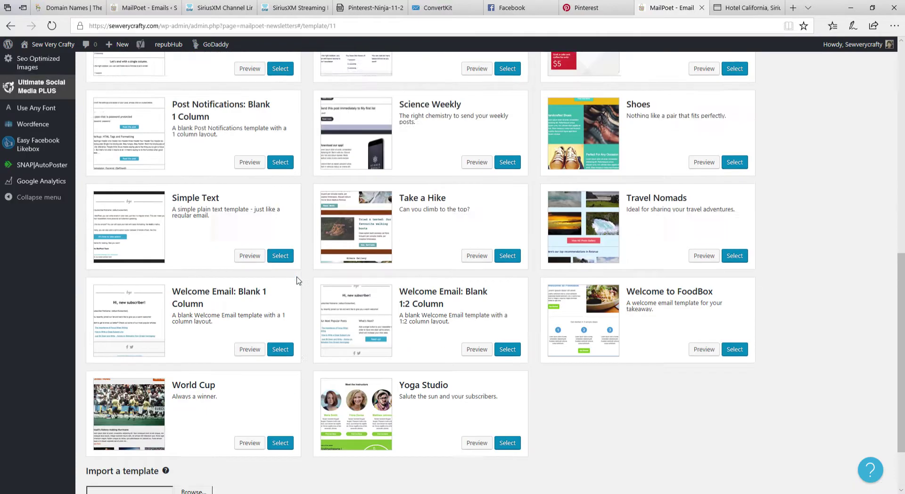
scroll(296, 281, up, 5)
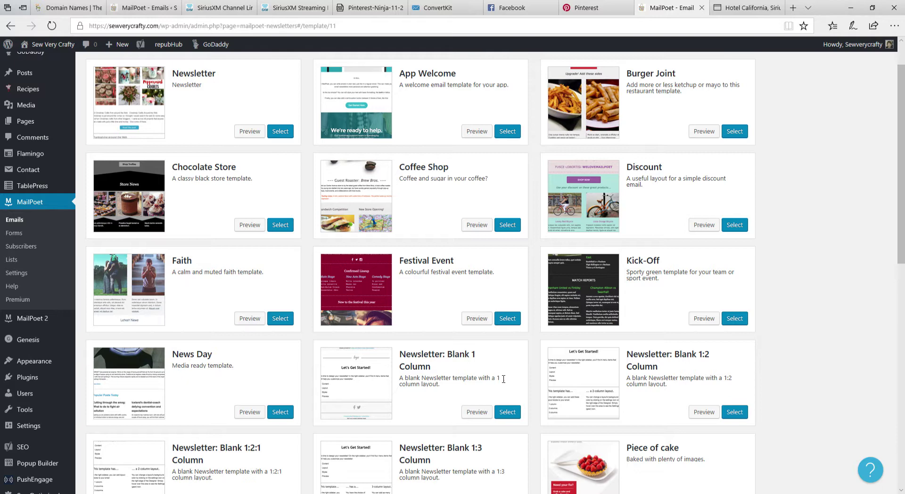
Use the Newsletter: Blank 1 Column template and enter the subject 'Sew a Basic Tote Using Remnants'
click(513, 414)
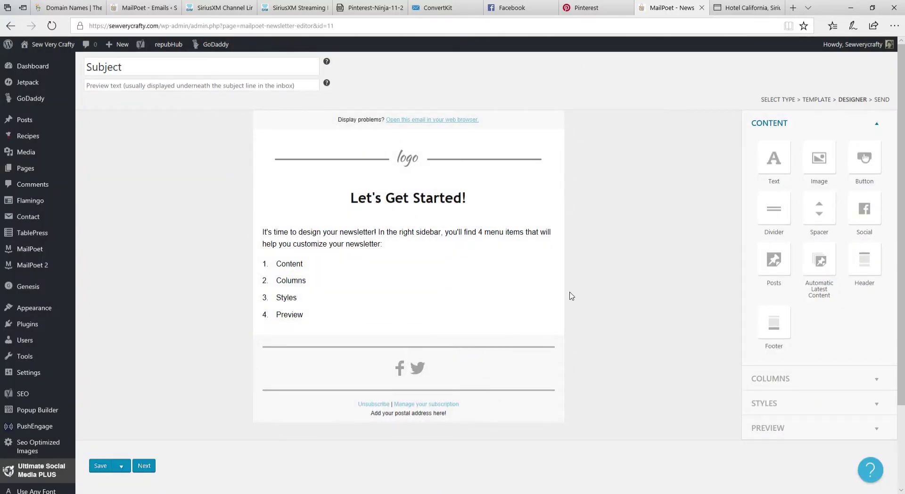
click(130, 72)
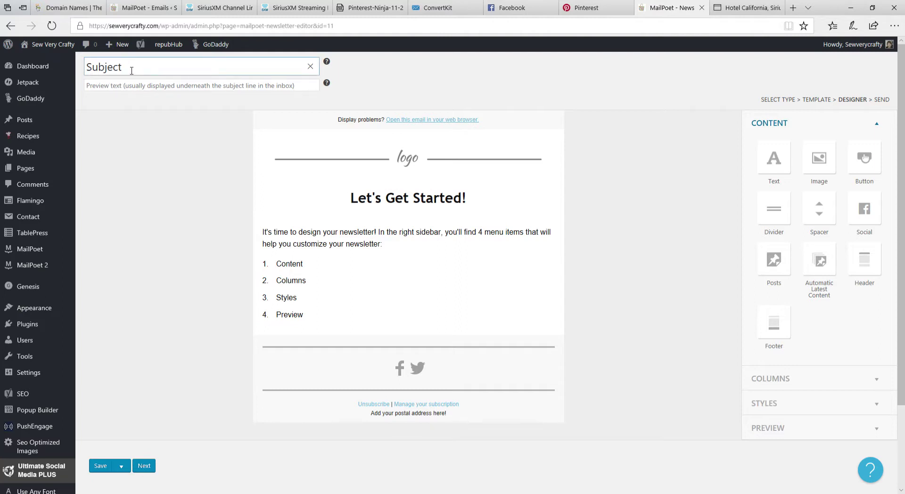
key(BackSpace)
key(BackSpace)
key(BackSpace)
key(BackSpace)
key(BackSpace)
key(BackSpace)
key(BackSpace)
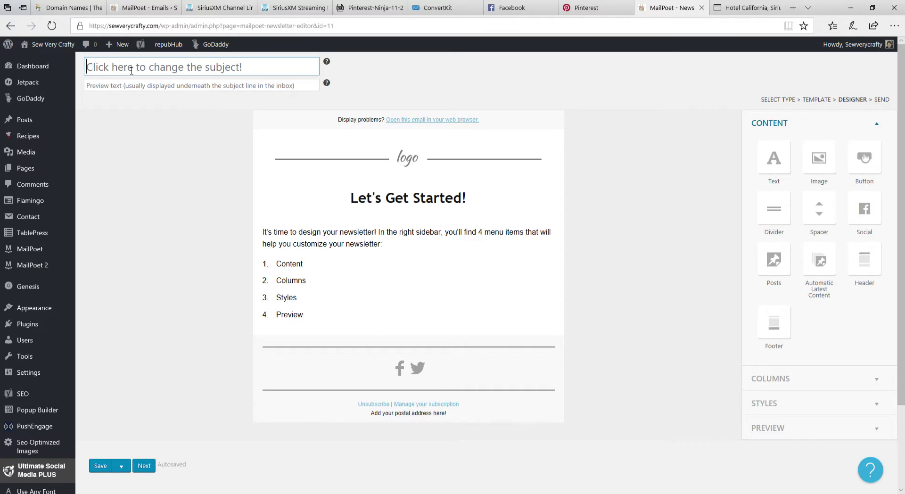
text(Sew a )
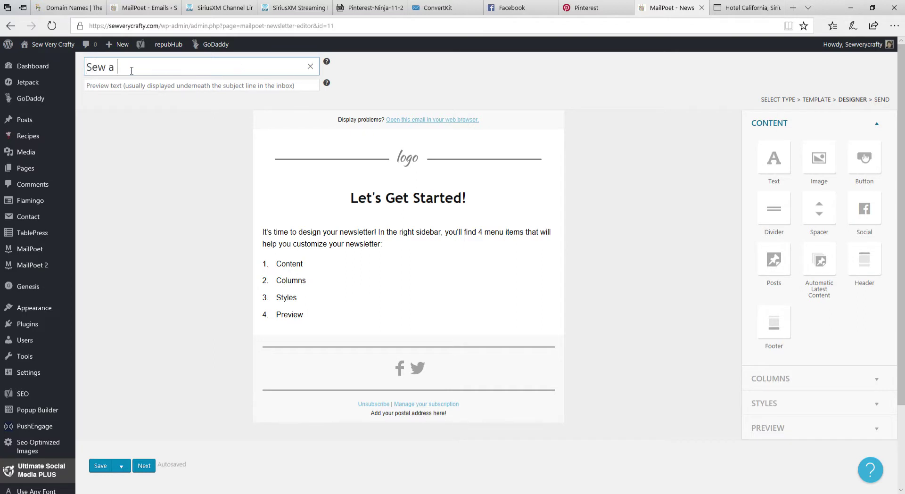
text(Basic Tote Using )
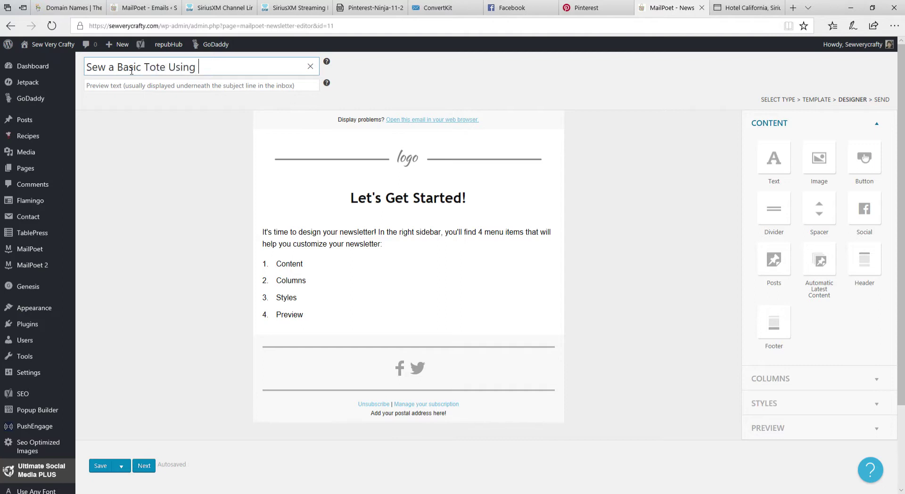
text(Remnants)
Replace the header logo with the ColorfulHeader-1 Sew Very Crafty image found by searching 'header'
click(304, 165)
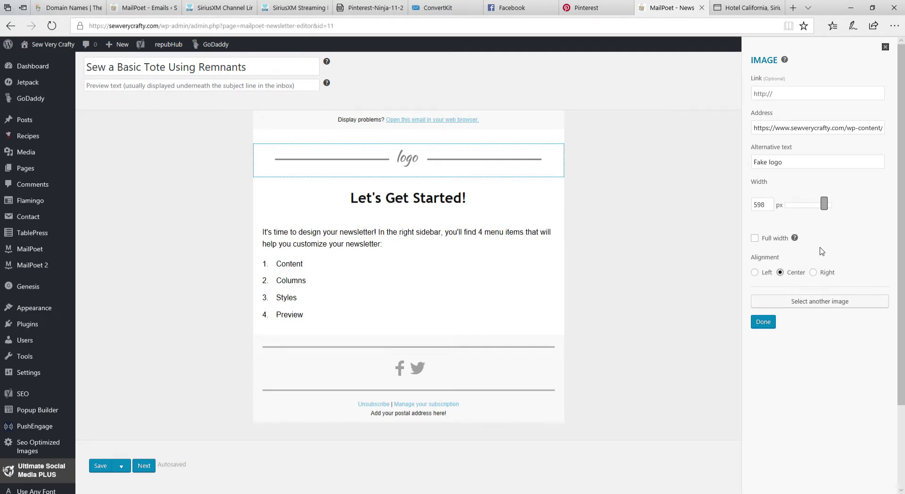
click(824, 304)
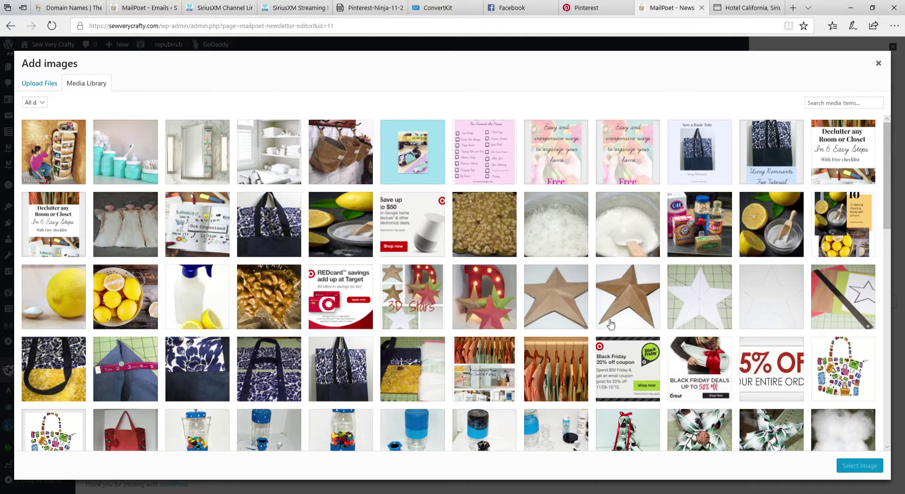
click(822, 103)
text(header)
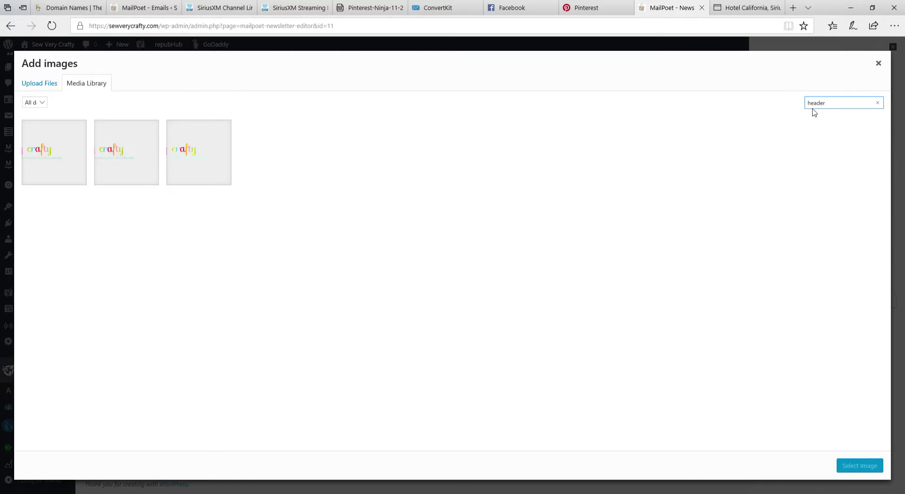
click(38, 150)
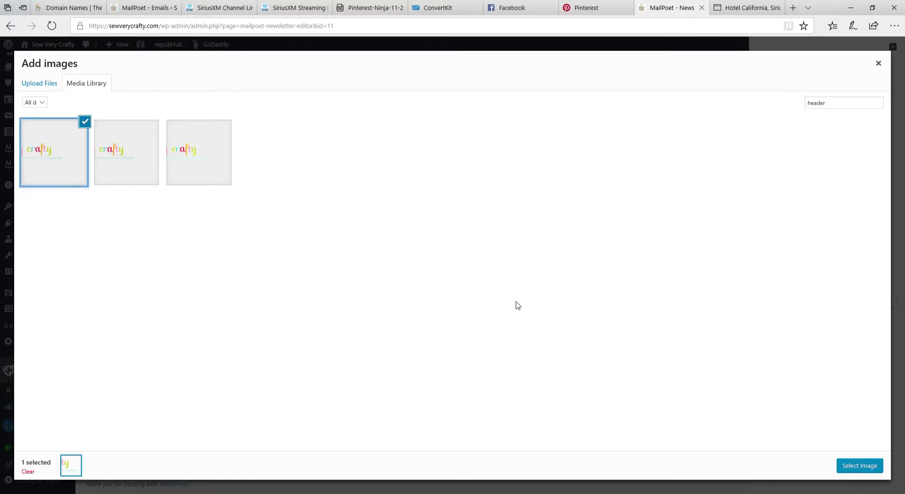
click(859, 466)
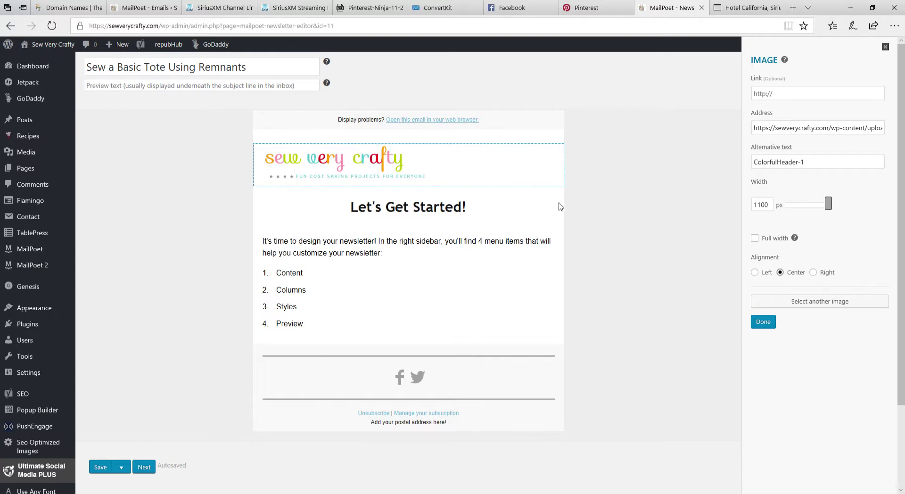
Add an image block under the logo showing the 'Sew a Basic Tote' picture
click(478, 216)
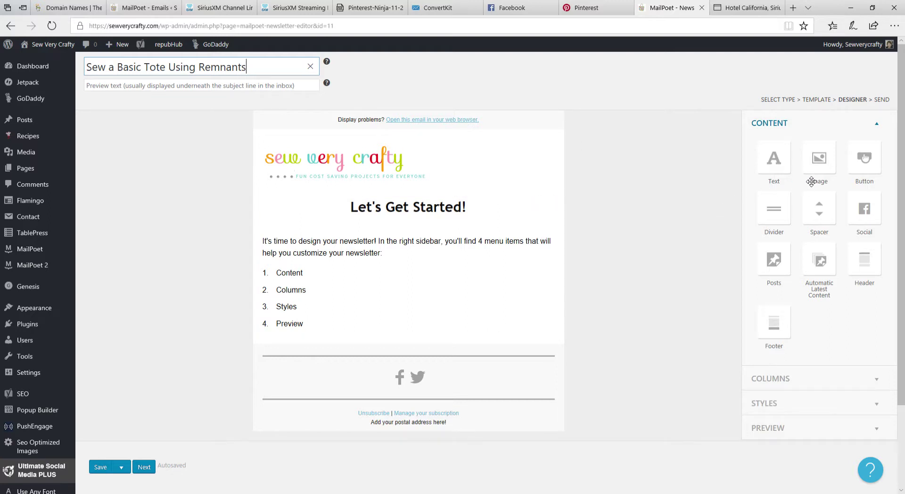
drag(824, 169, 417, 217)
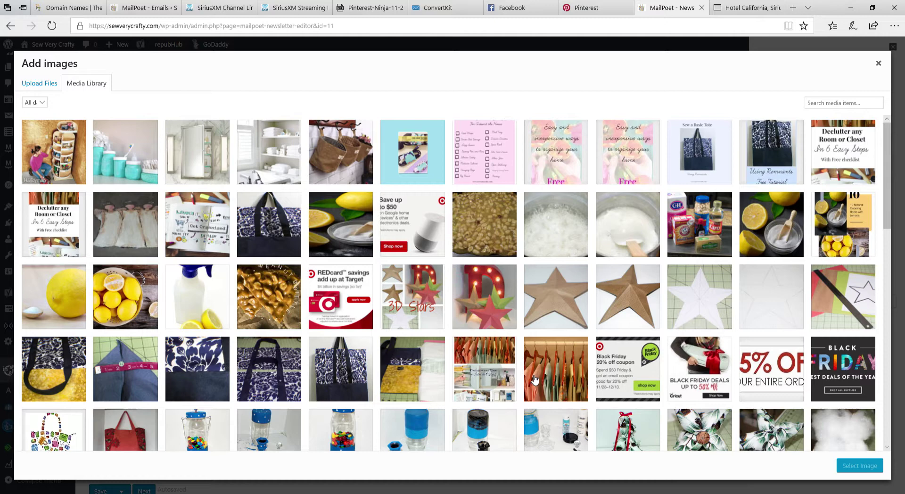
click(703, 167)
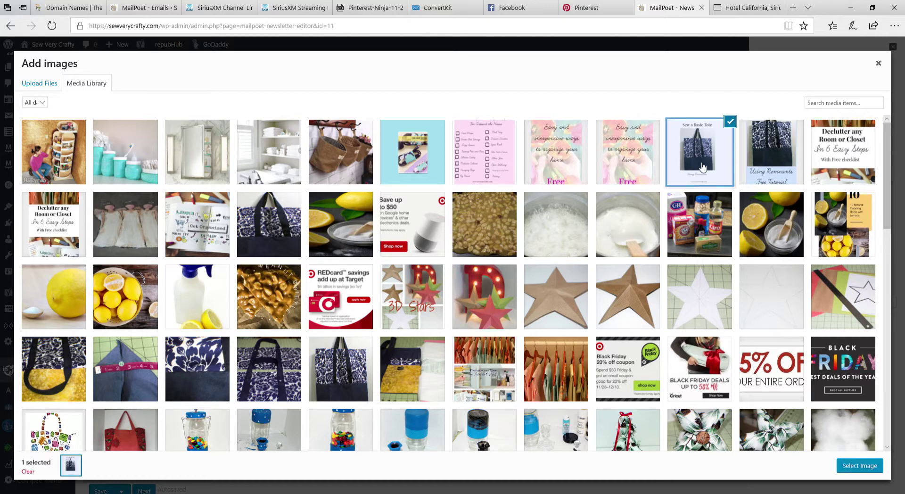
click(860, 467)
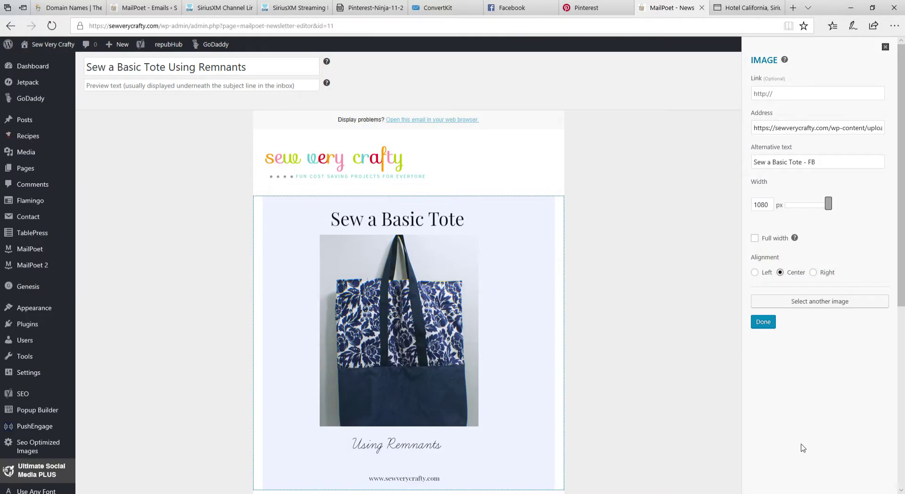
scroll(700, 427, down, 2)
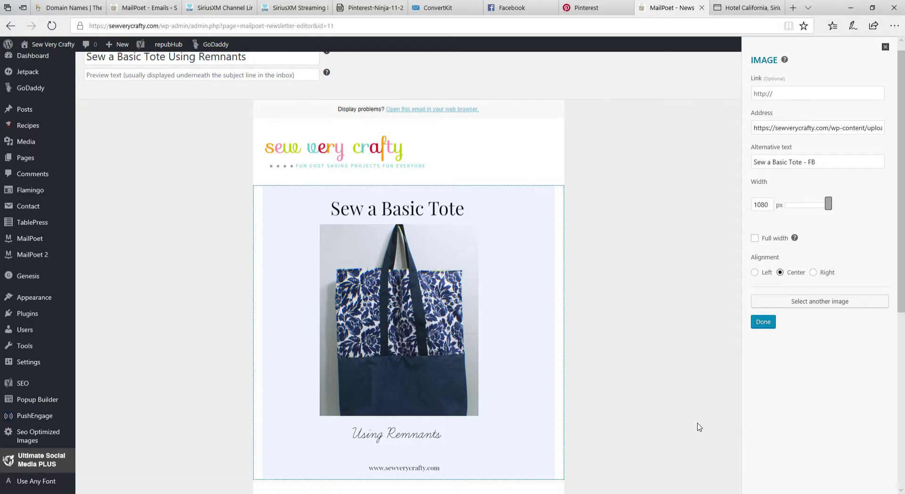
scroll(699, 428, up, 1)
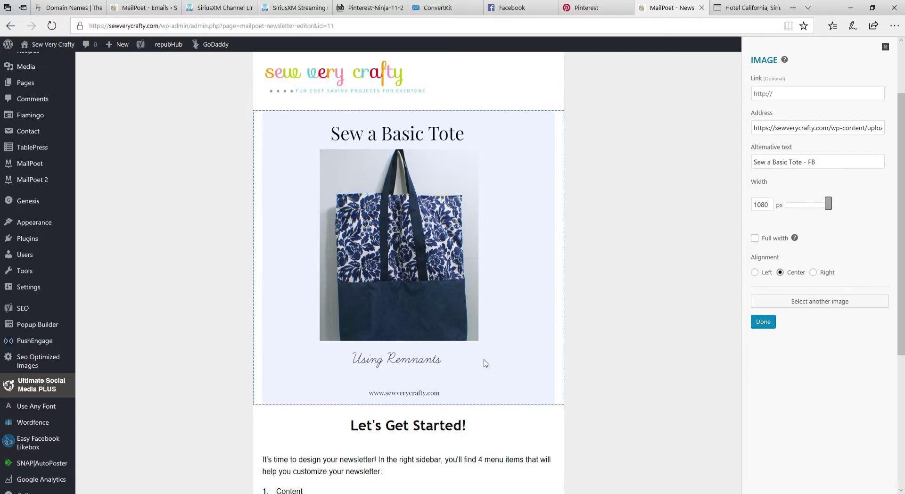
Place a divider below the tote image and delete the 'Let's Get Started!' text block
scroll(486, 364, down, 3)
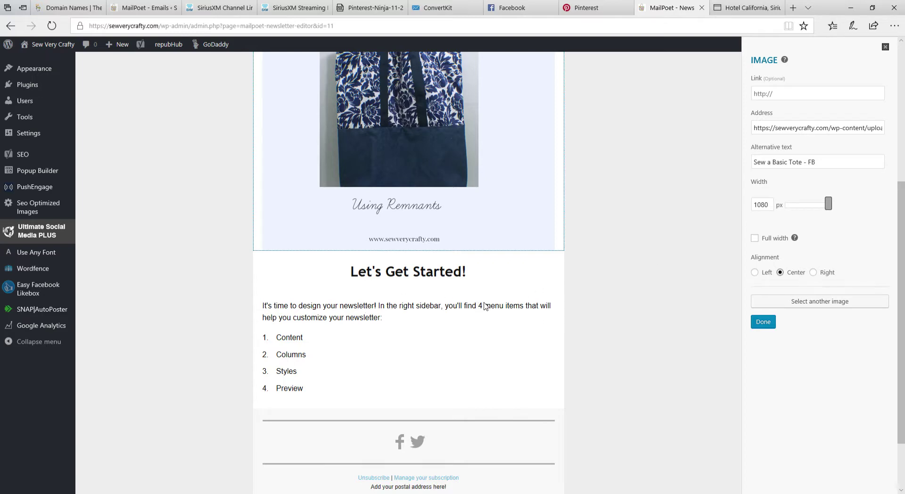
scroll(486, 307, up, 4)
scroll(518, 311, down, 5)
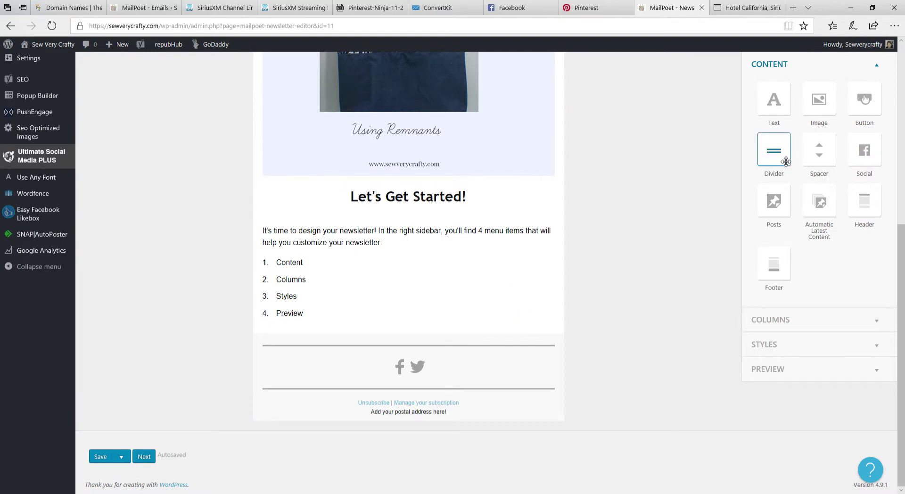
drag(786, 162, 507, 195)
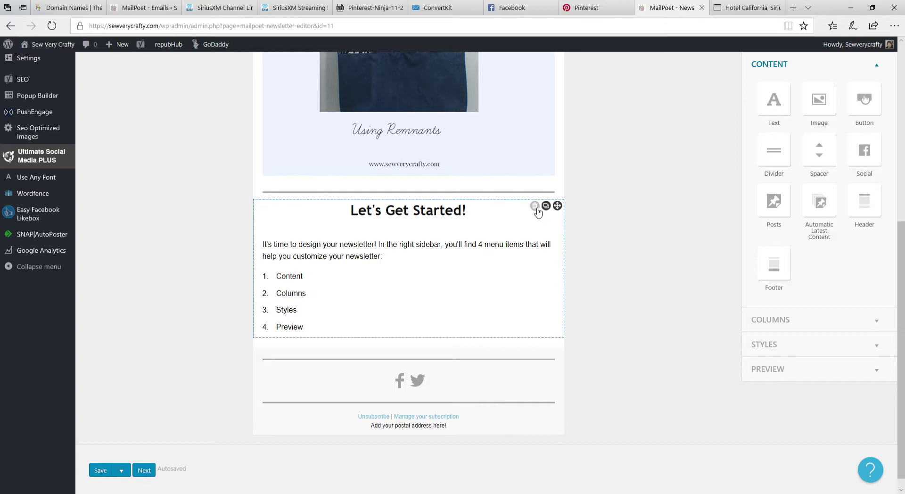
click(537, 209)
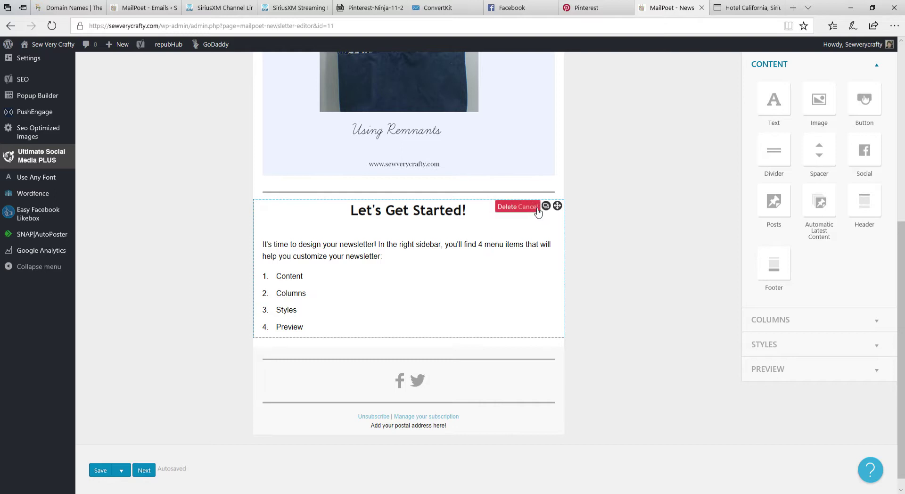
click(509, 210)
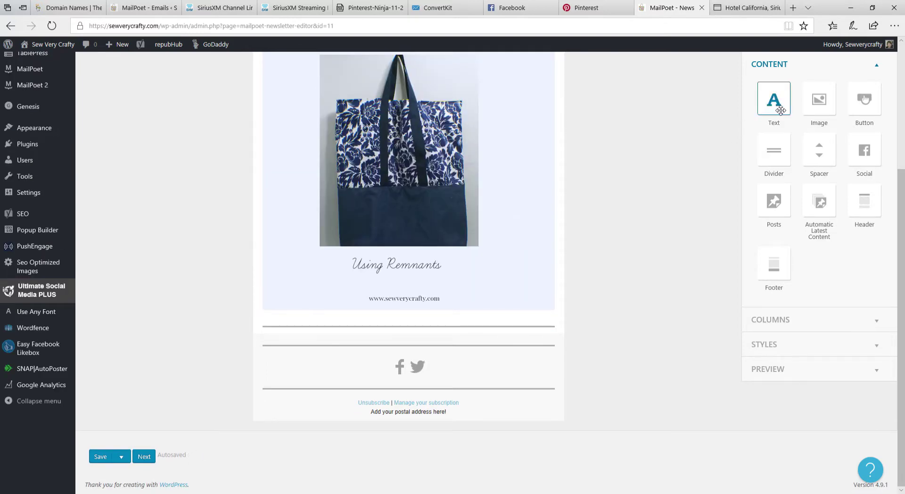
Drop a Text block below the divider and nudge it into place under the divider
drag(781, 110, 420, 345)
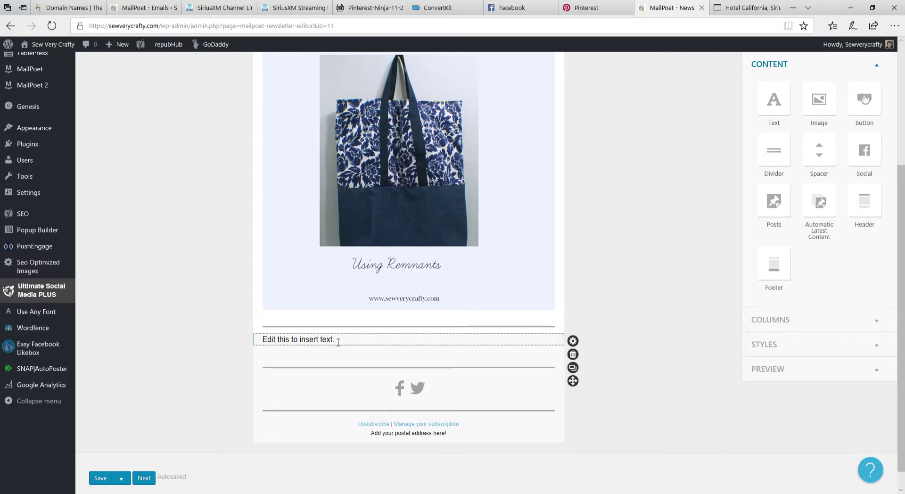
drag(337, 343, 335, 344)
Replace the placeholder with 'Here is the lates post from Sew Very Crafty.', then reopen 'lates' to fix it
click(333, 344)
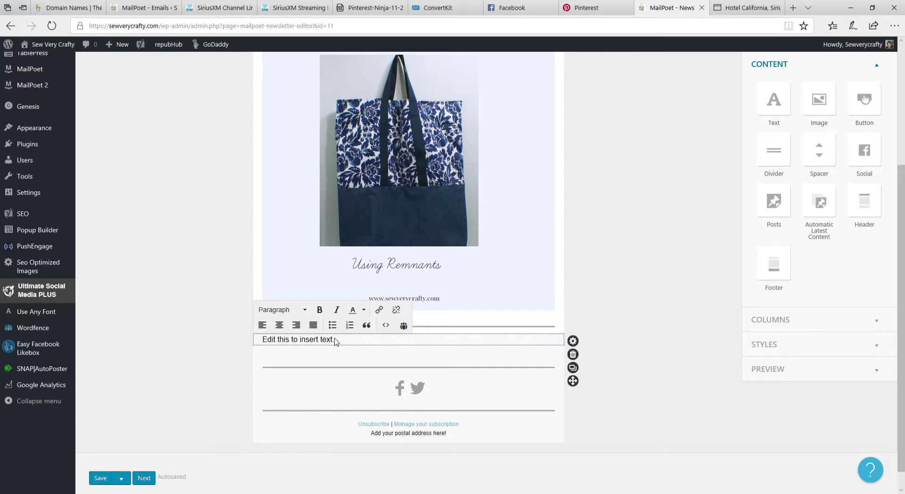
key(BackSpace)
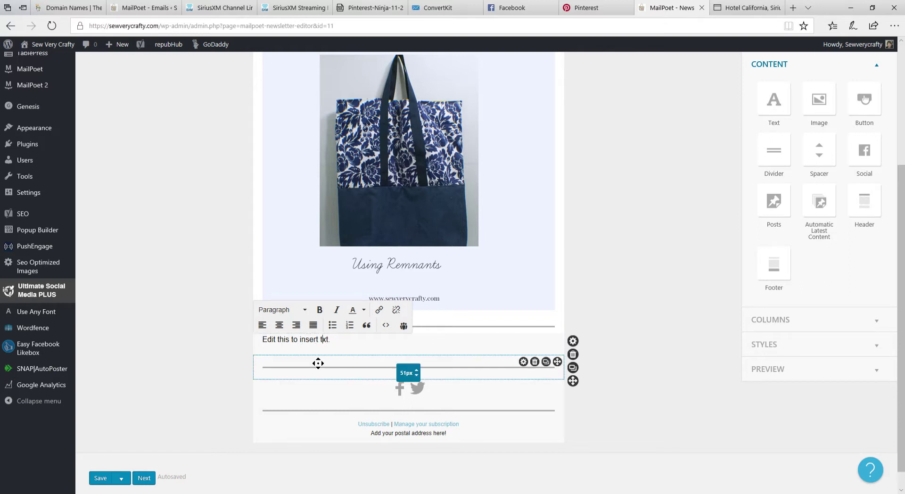
key(BackSpace)
key(BackSpace)
key(BackSpace)
key(BackSpace)
key(BackSpace)
key(BackSpace)
key(BackSpace)
key(BackSpace)
key(BackSpace)
key(BackSpace)
key(BackSpace)
key(BackSpace)
key(BackSpace)
key(BackSpace)
text(Here is the lates post from )
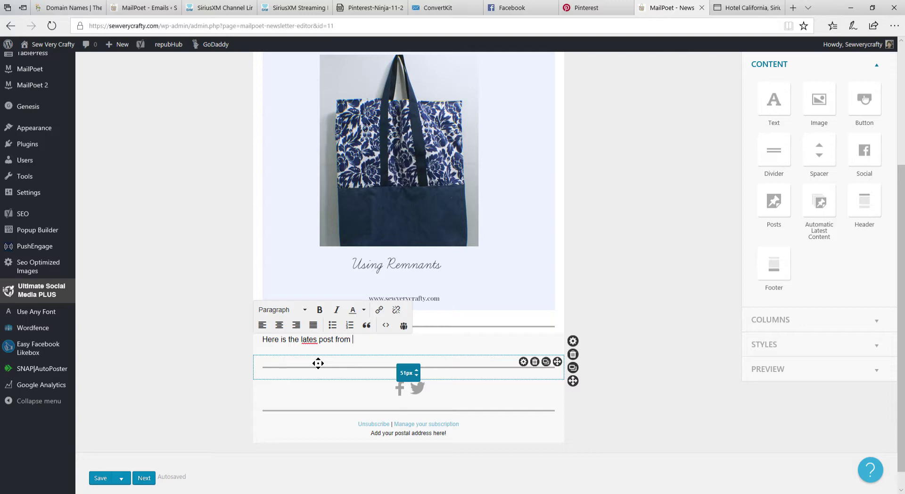
text(Sew Very Crafty.)
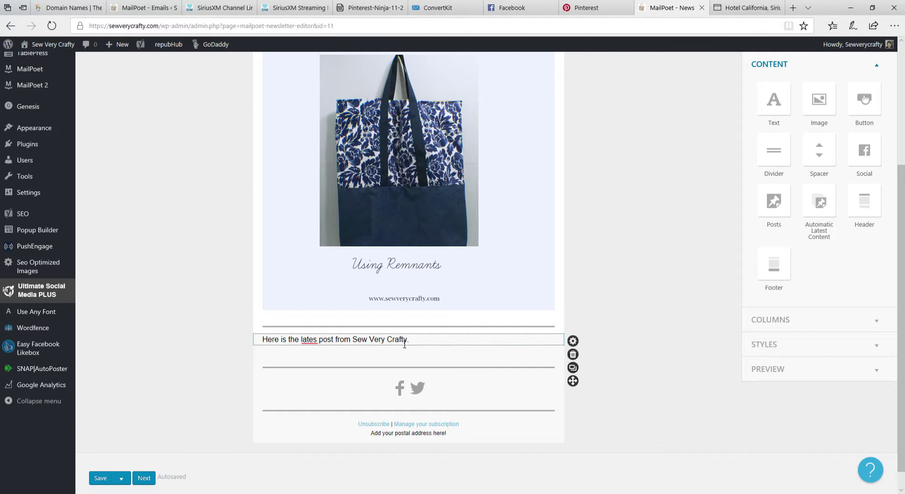
click(405, 345)
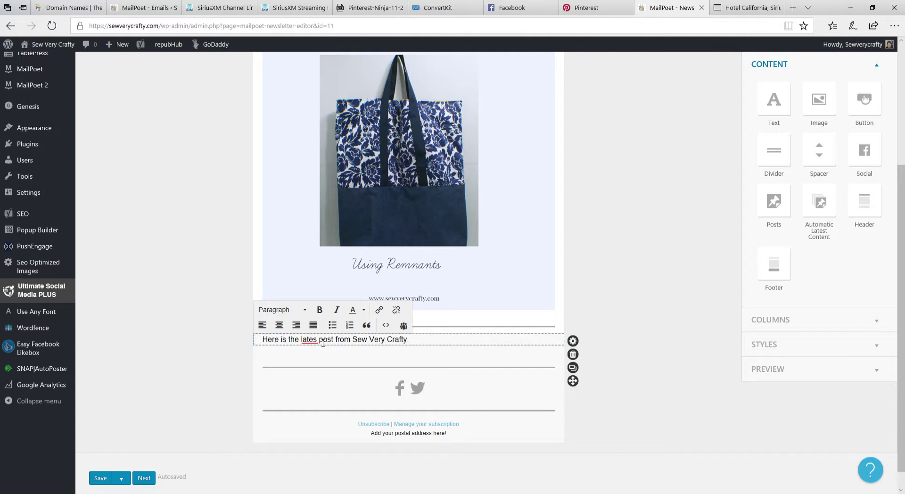
Correct 'latest' and add a sentence about an easy everyday lined tote made from remnants
click(323, 344)
text(t)
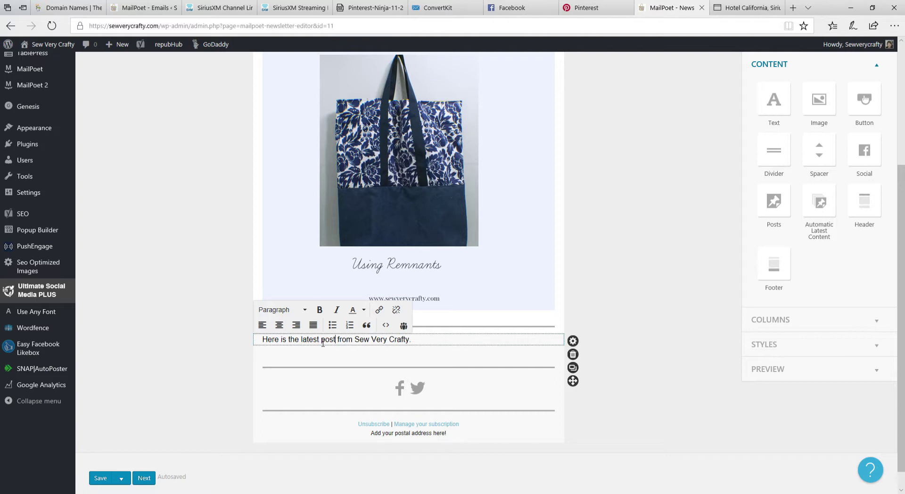
text(.)
text( Th)
text(is is a )
text(terrif)
text(fic)
key(BackSpace)
key(BackSpace)
key(BackSpace)
text(ic and est)
key(BackSpace)
key(BackSpace)
text(asy t)
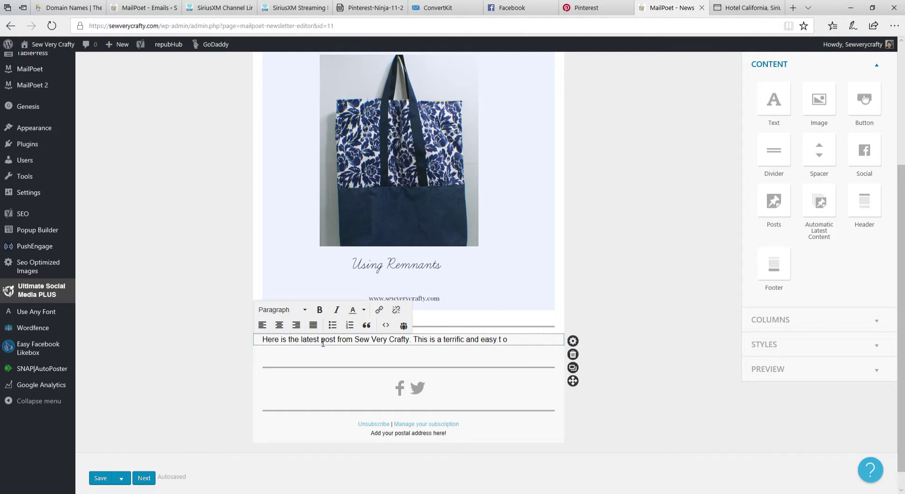
text(o sew everyday tot)
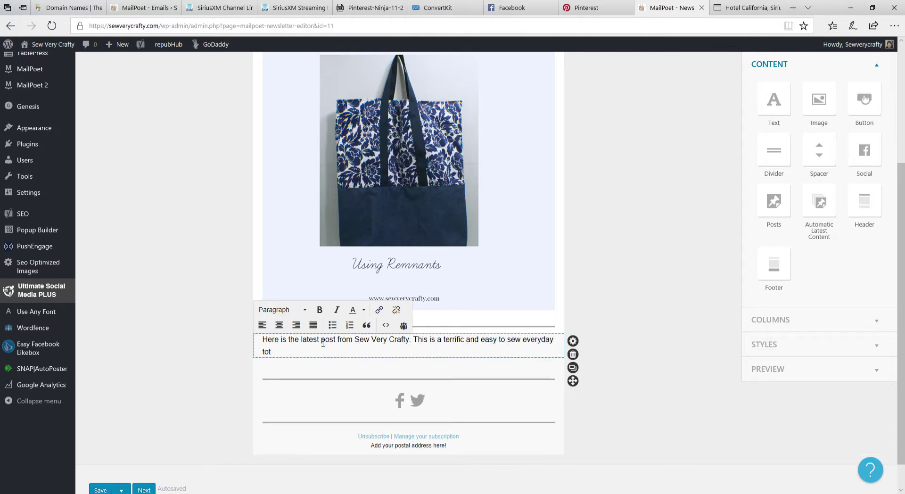
text(e bag with a lining that is made total)
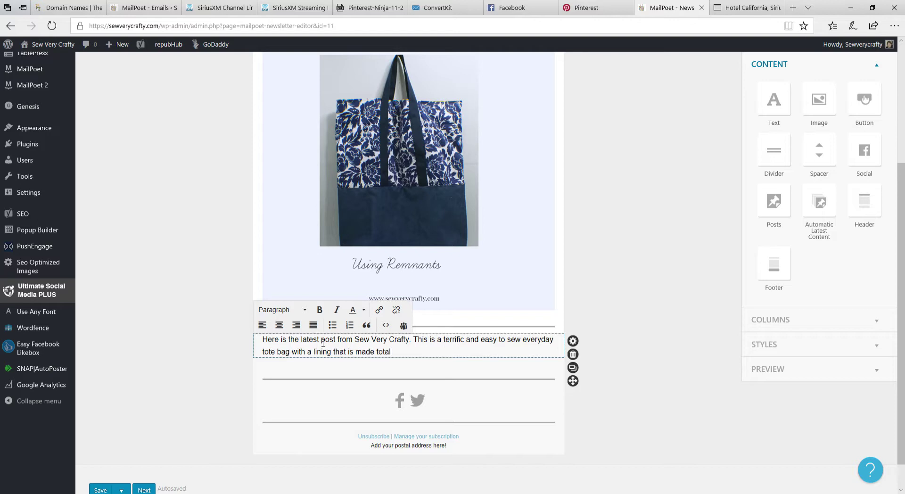
text(ly from remnants and a little)
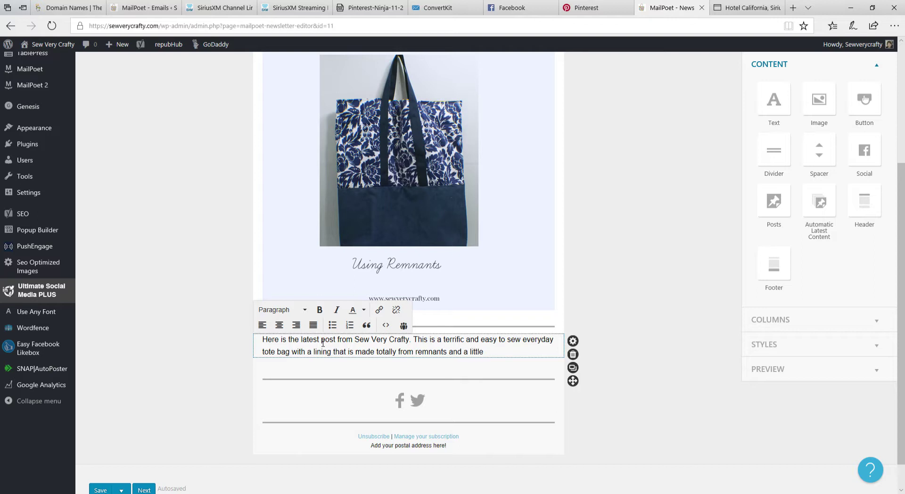
text( standard strapping. )
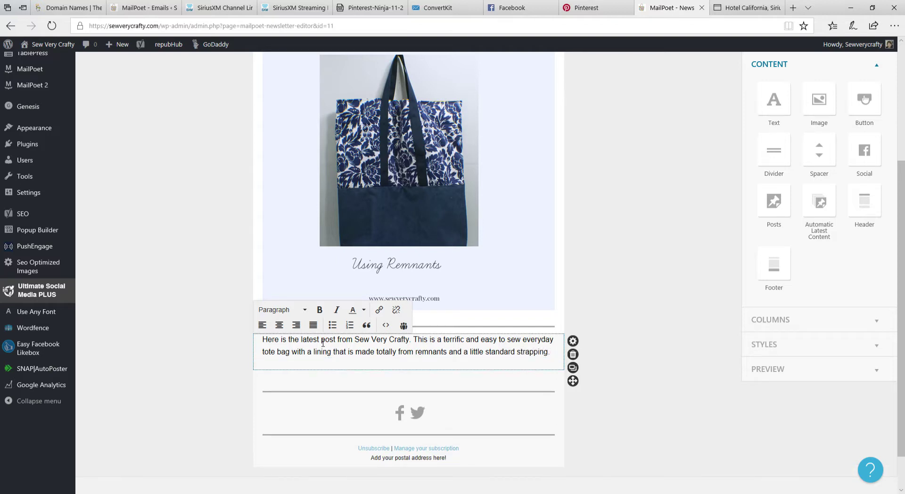
text(This project only takes about a)
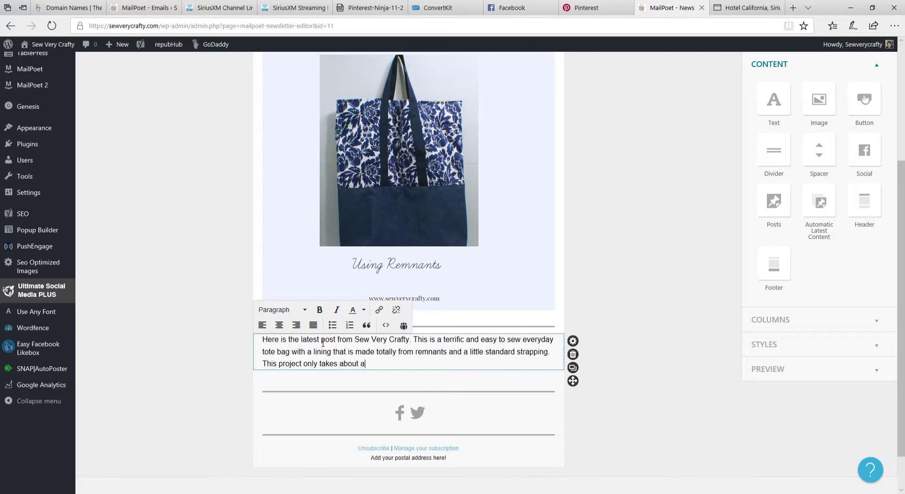
text(n hour to make and you can create )
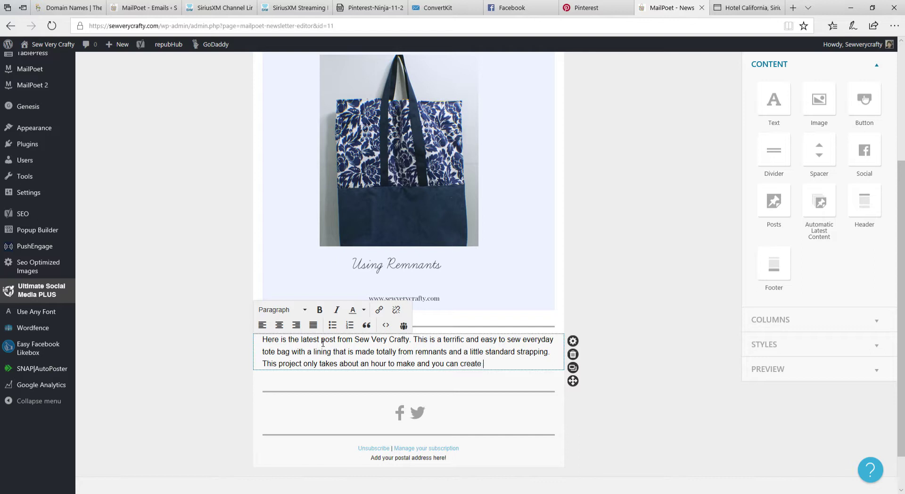
text(it in the colort)
Finish the intro with the step-by-step photo tutorial and 'Sew Very Crafty and let me know how you faired.'
key(BackSpace)
text(s of your ch)
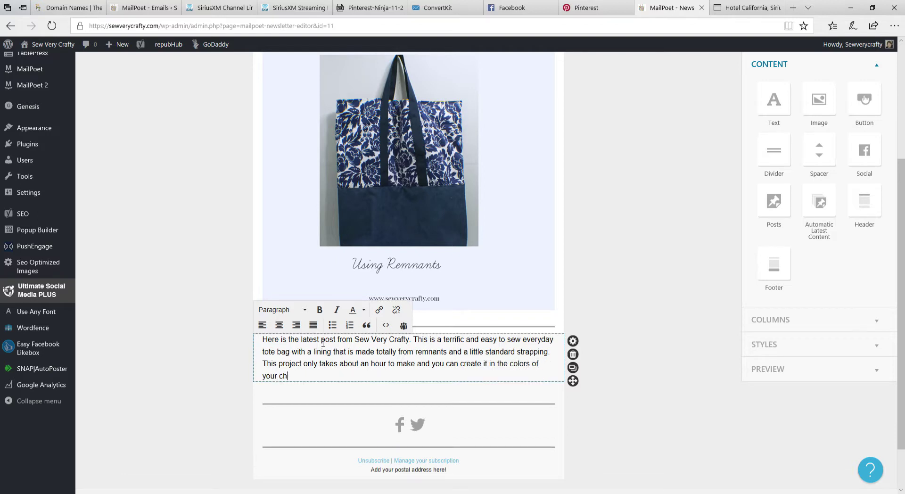
text(oice.  This post has a compl)
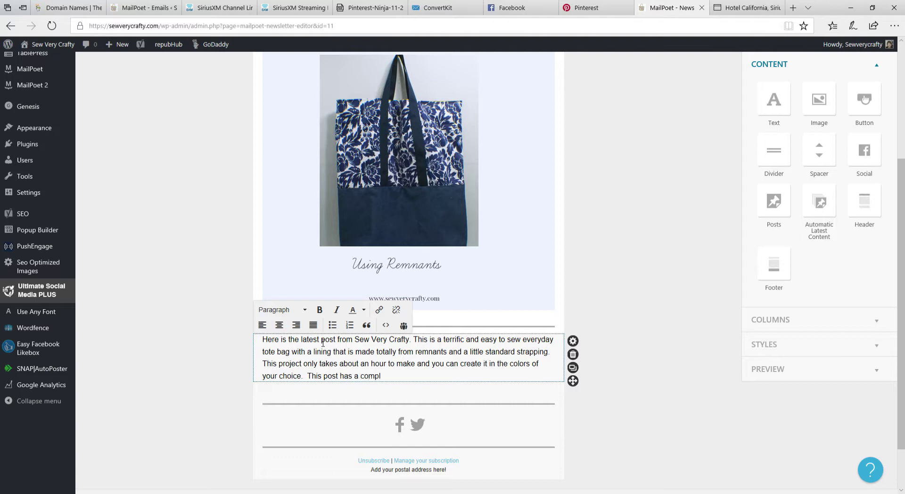
text(ete step by step tutorial w)
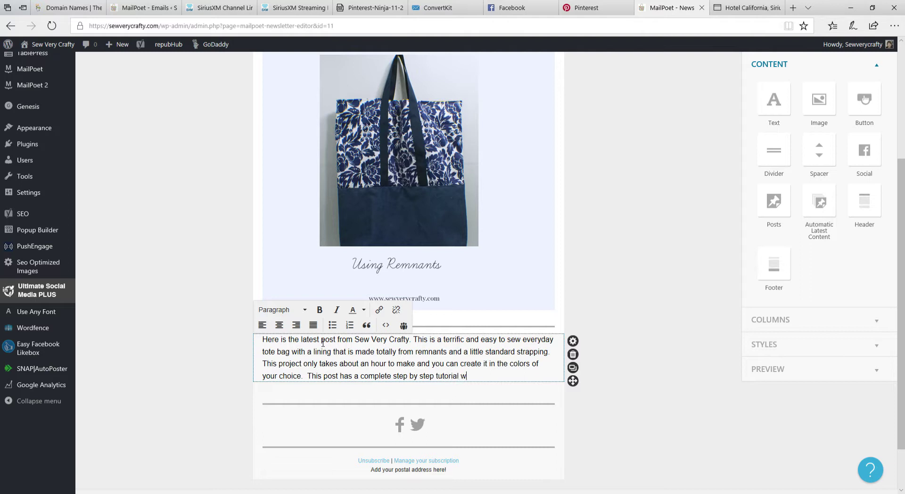
text(ith photographs that I hope wil)
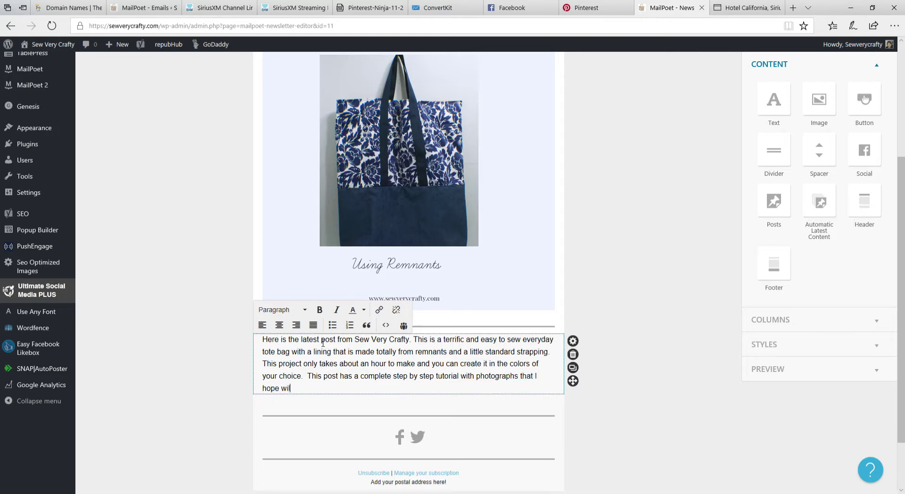
text(l inspire you to go and create )
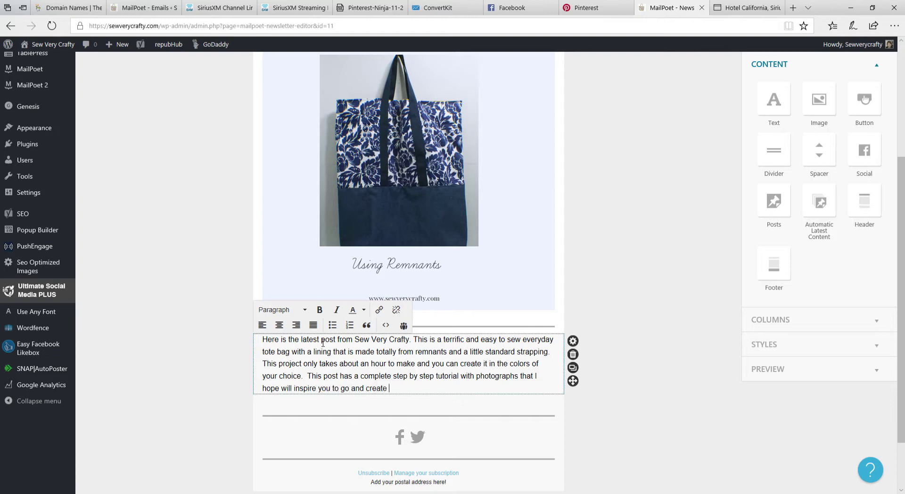
text(one of these terrific bags.  Head ov)
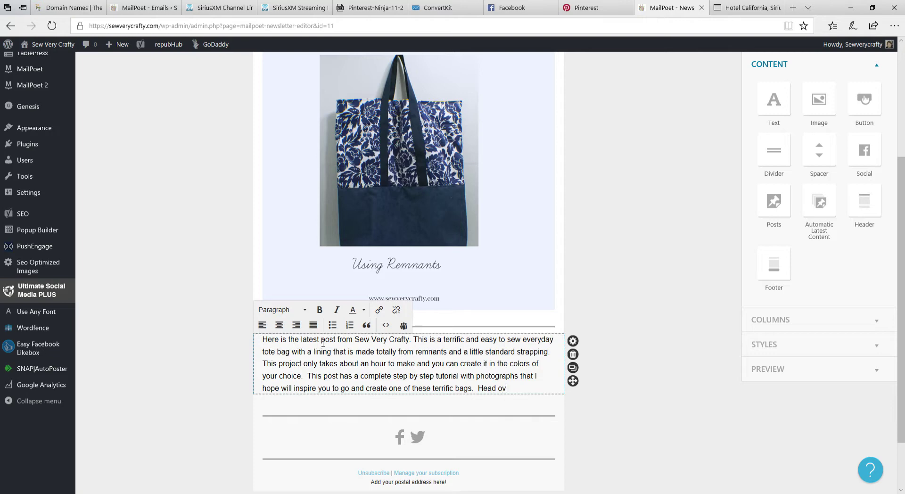
text(er to sew)
key(BackSpace)
key(BackSpace)
key(BackSpace)
text(Sew Very )
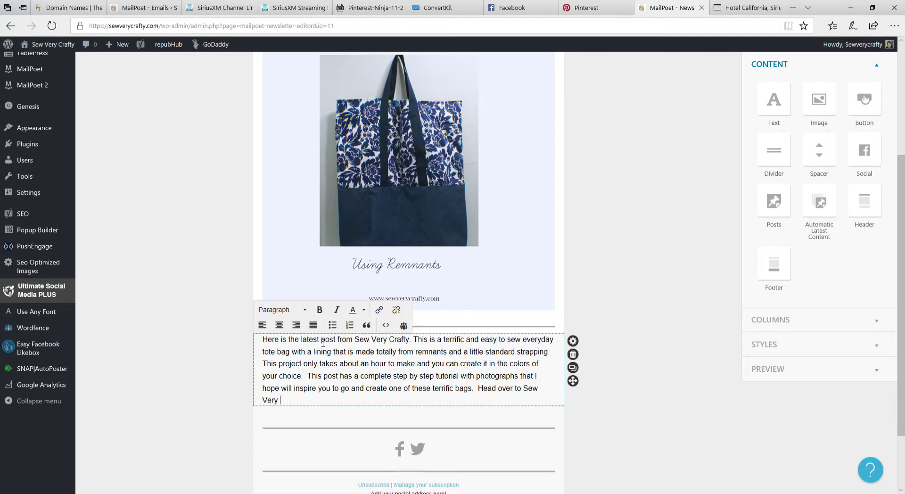
text(Crafty and let me know how )
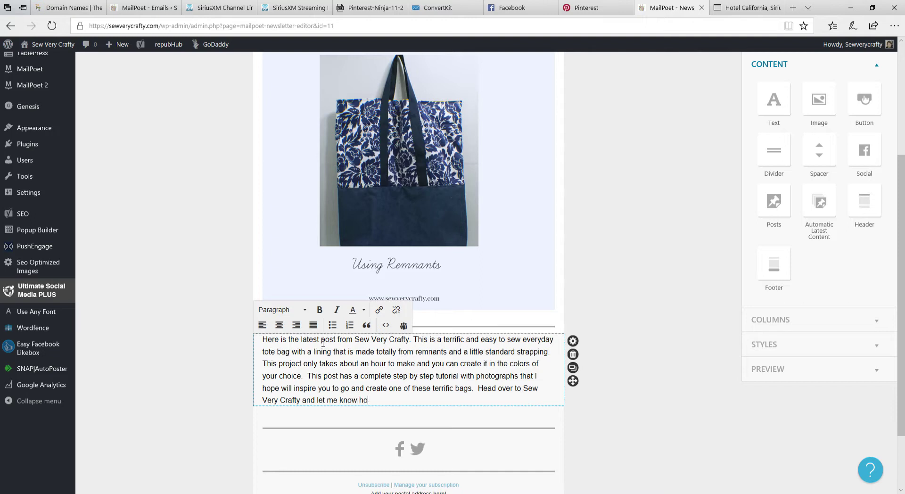
text(you faired.)
Review the finished newsletter layout and continue to the Final Step: Last Details page
scroll(506, 162, down, 2)
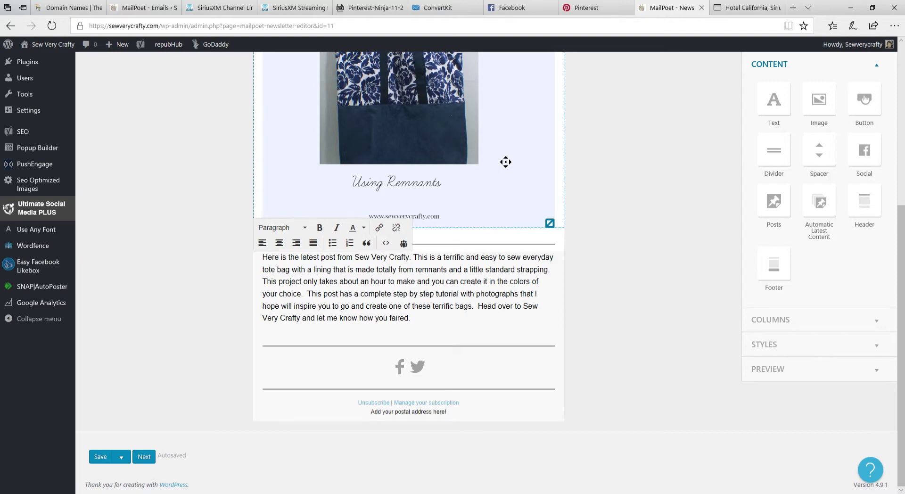
scroll(506, 161, up, 6)
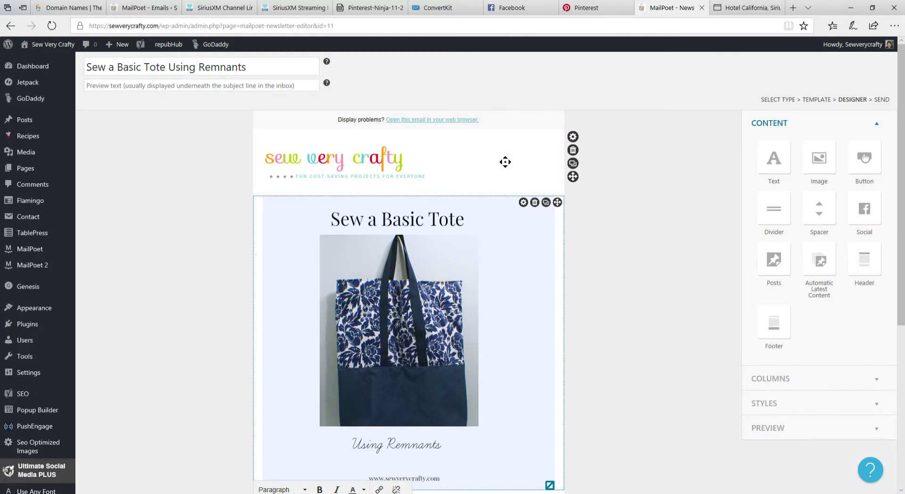
scroll(479, 344, down, 6)
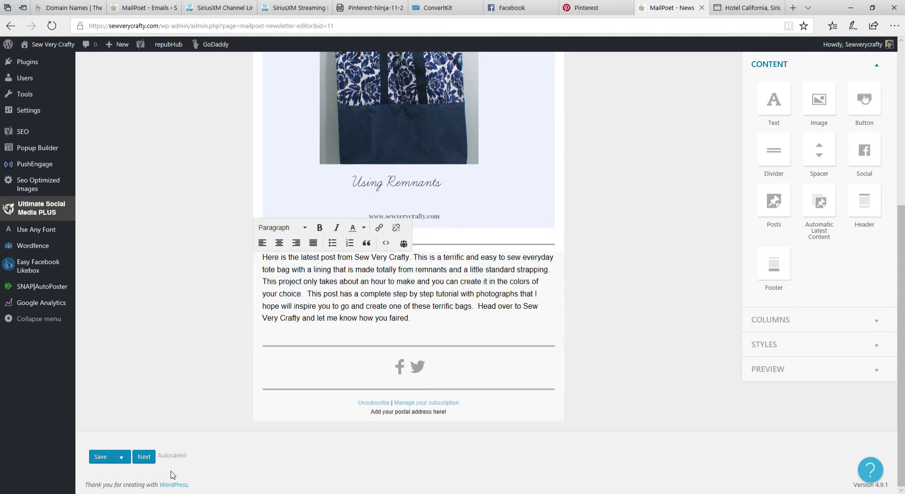
click(149, 458)
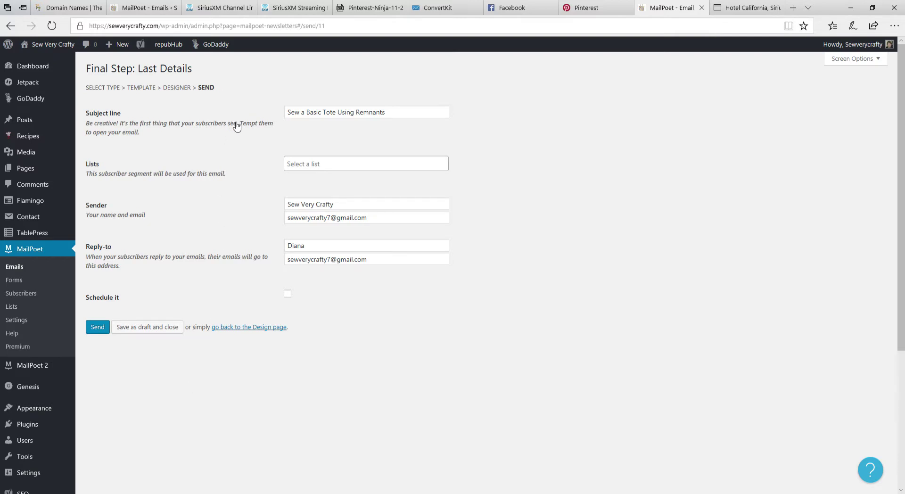
Send to 'My first list' and replace the Gmail sender email with the site-domain address
click(333, 166)
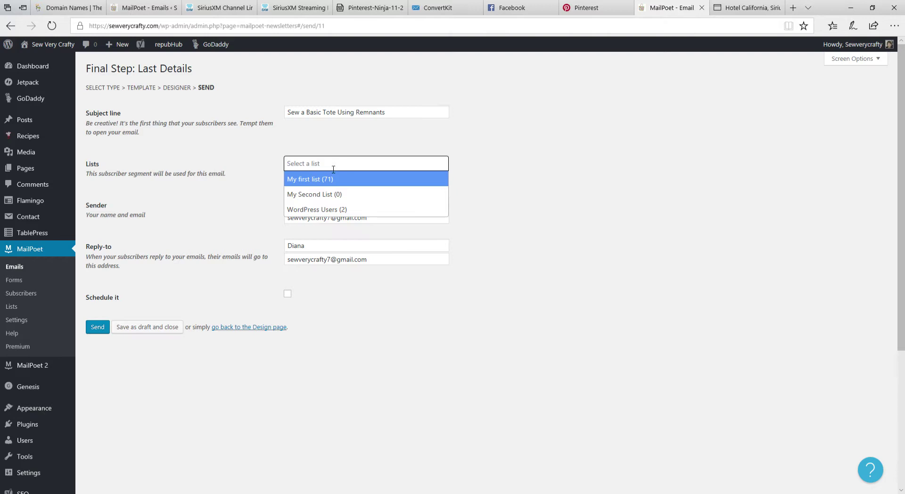
click(330, 179)
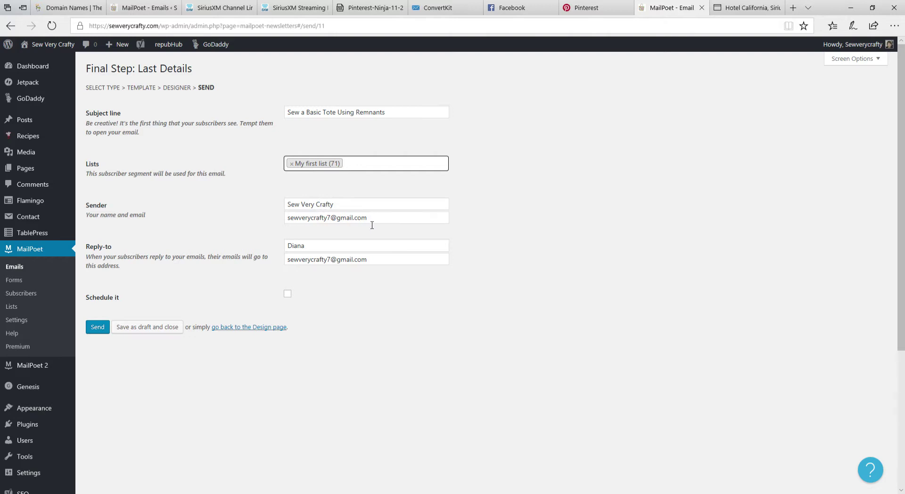
drag(370, 219, 286, 220)
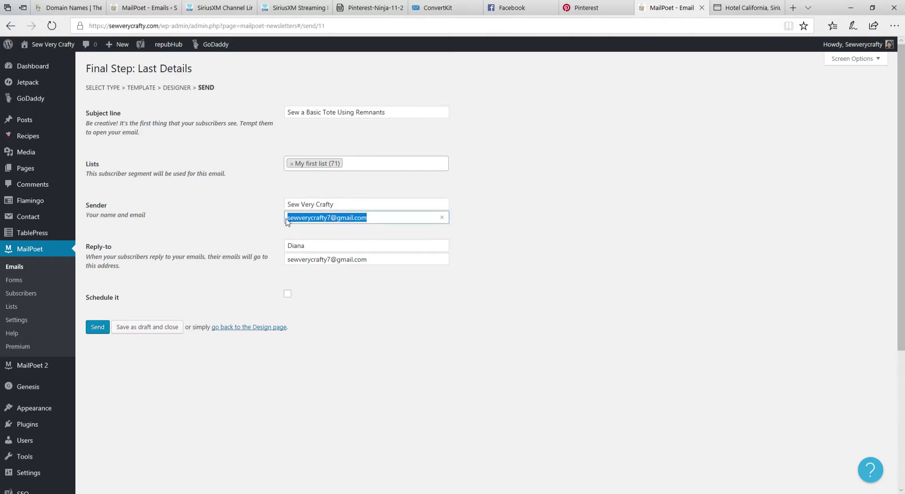
key(BackSpace)
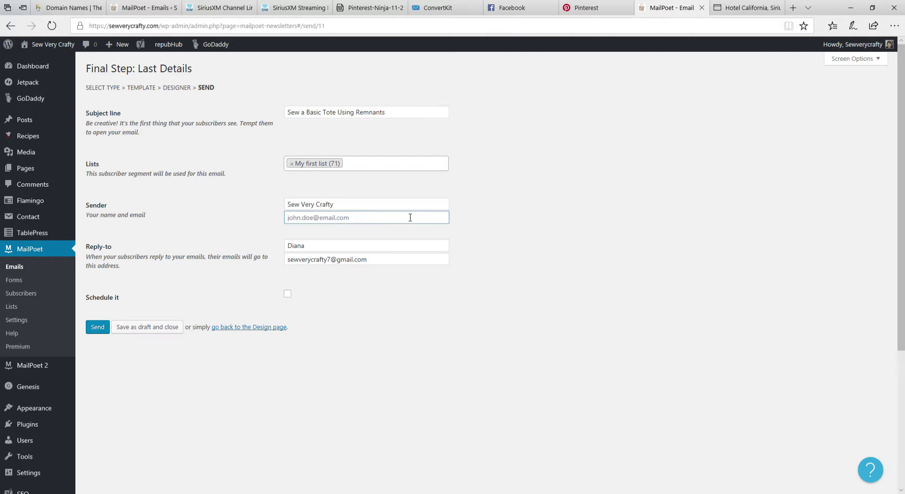
Overwrite the Reply-to email with the same site-domain address used for the sender
click(379, 263)
drag(380, 262, 263, 263)
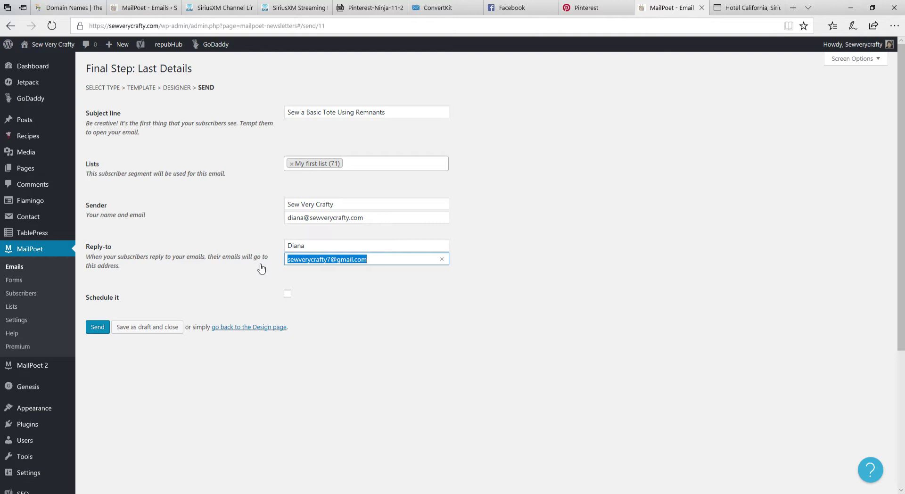
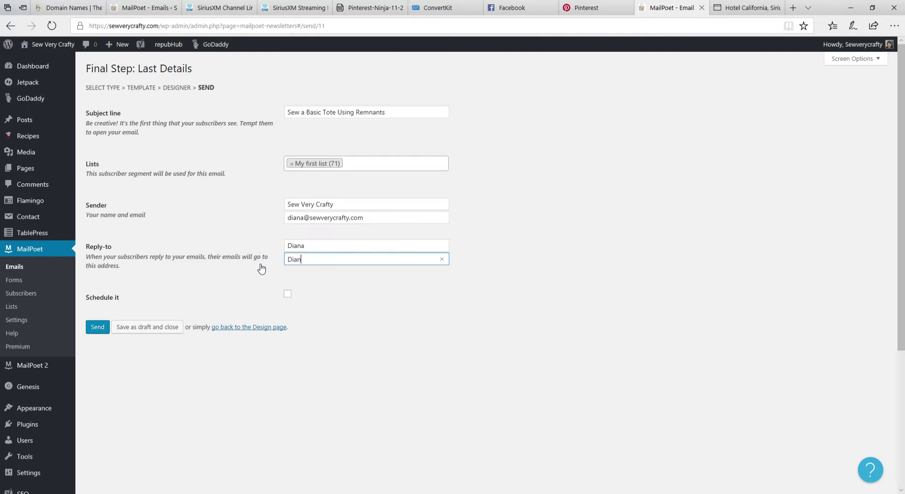
Save the newsletter as a draft and close the editor
click(138, 332)
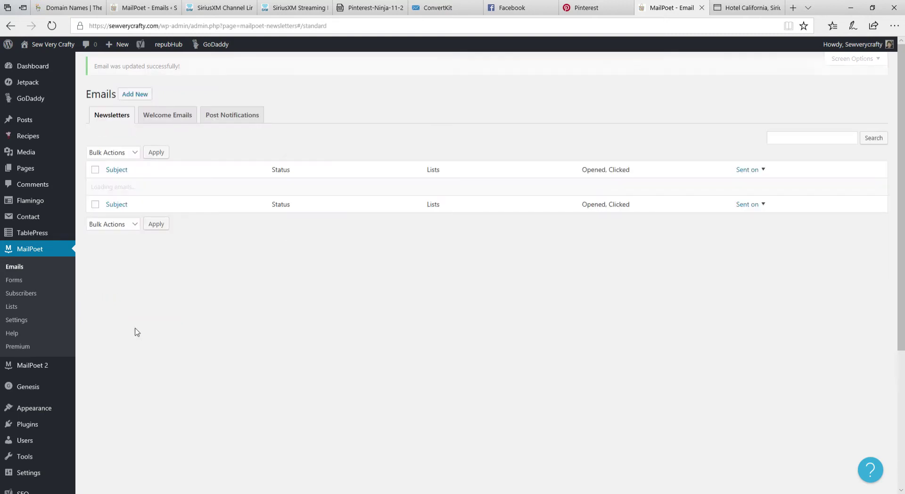